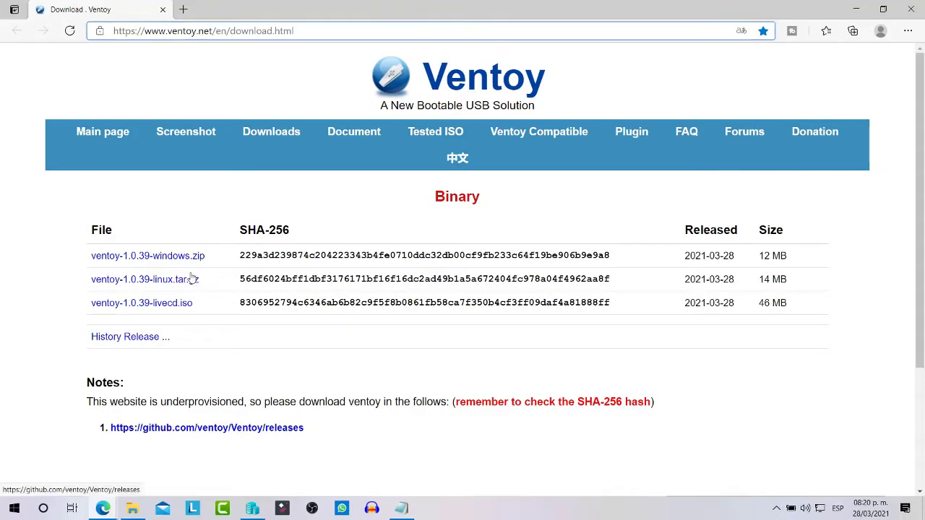
# Switch to File Explorer and launch the Ventoy2Disk application from the ventoy-1.0.39 folder
pyautogui.click(132, 508)
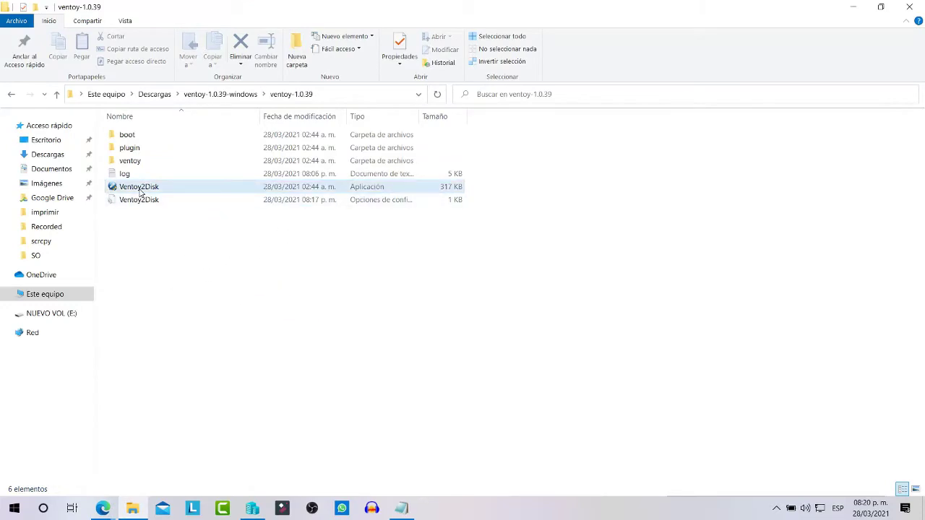
pyautogui.moveTo(143, 191)
pyautogui.doubleClick(140, 187)
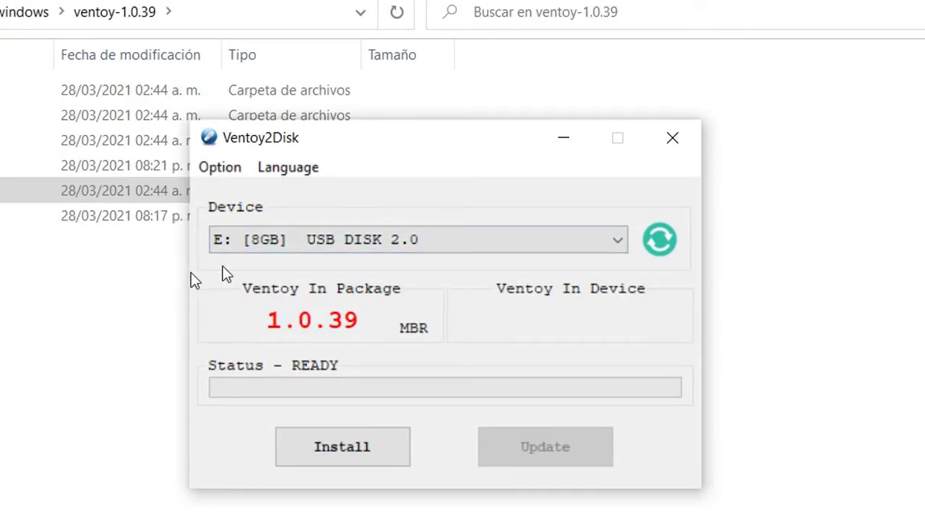
# Select E: [8GB] USB DISK 2.0 as the Ventoy2Disk device and switch the interface language to Spanish
pyautogui.click(262, 241)
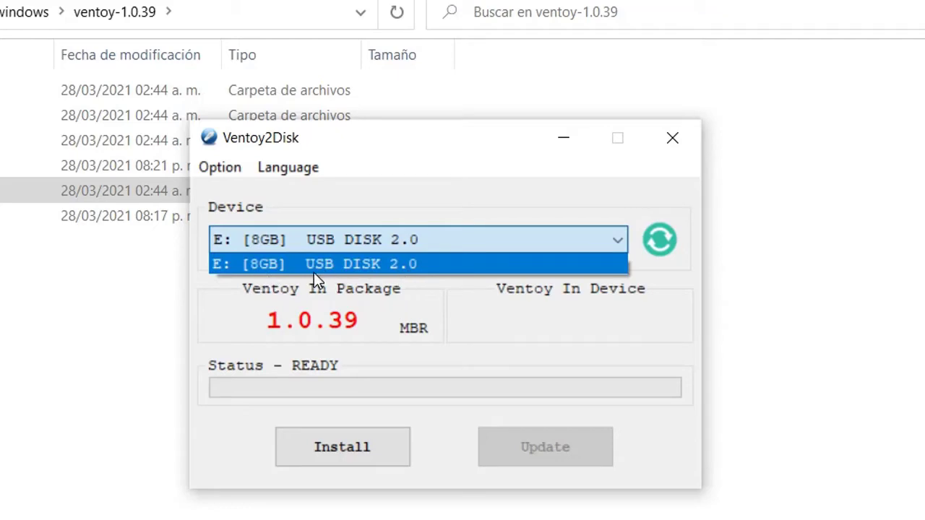
pyautogui.click(386, 266)
pyautogui.click(294, 171)
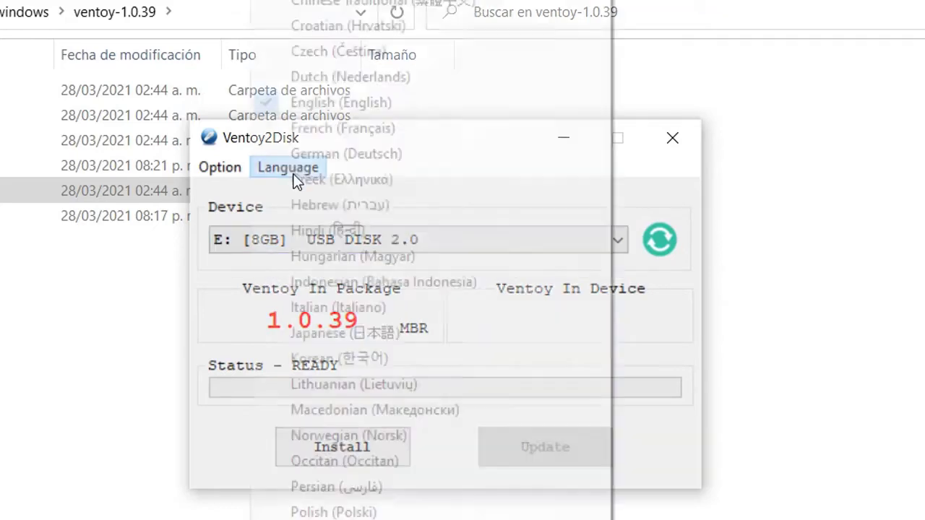
pyautogui.click(340, 516)
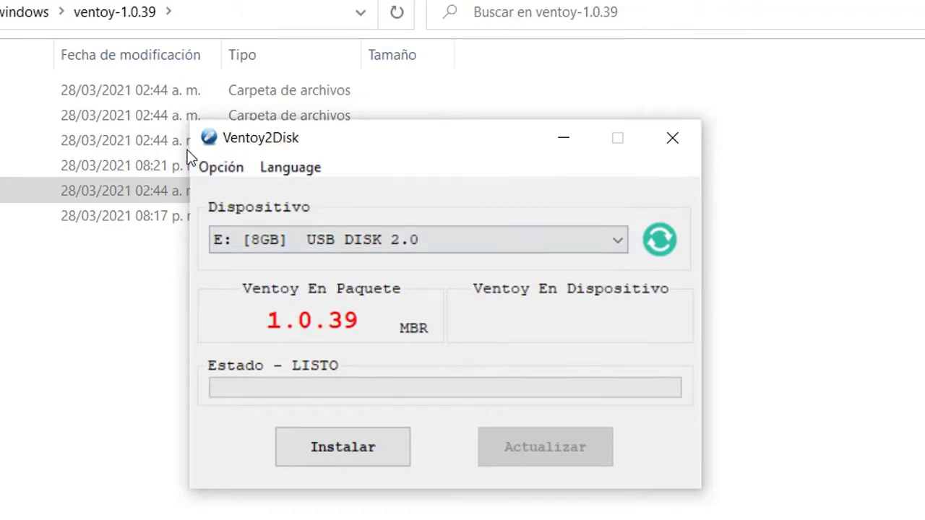
# Review the partition style options, MBR and GPT, leaving the selection as it is
pyautogui.click(217, 168)
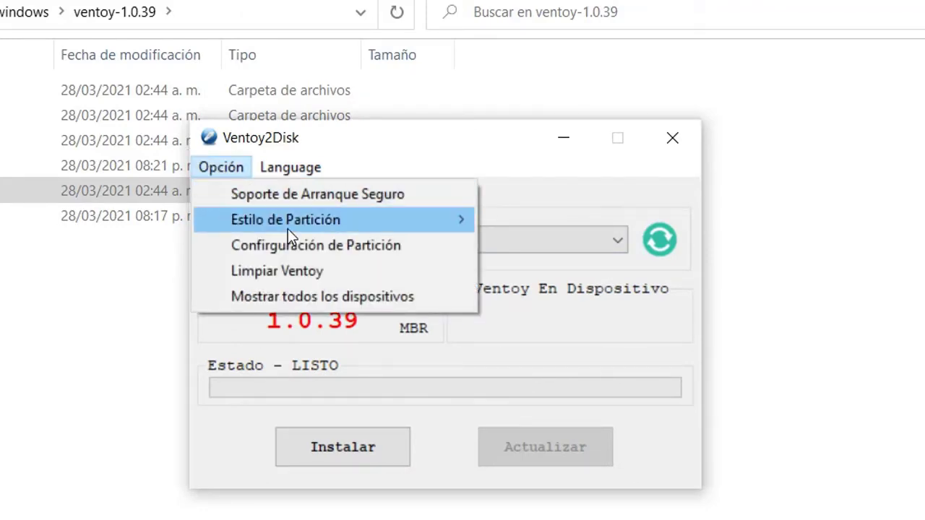
pyautogui.moveTo(288, 224)
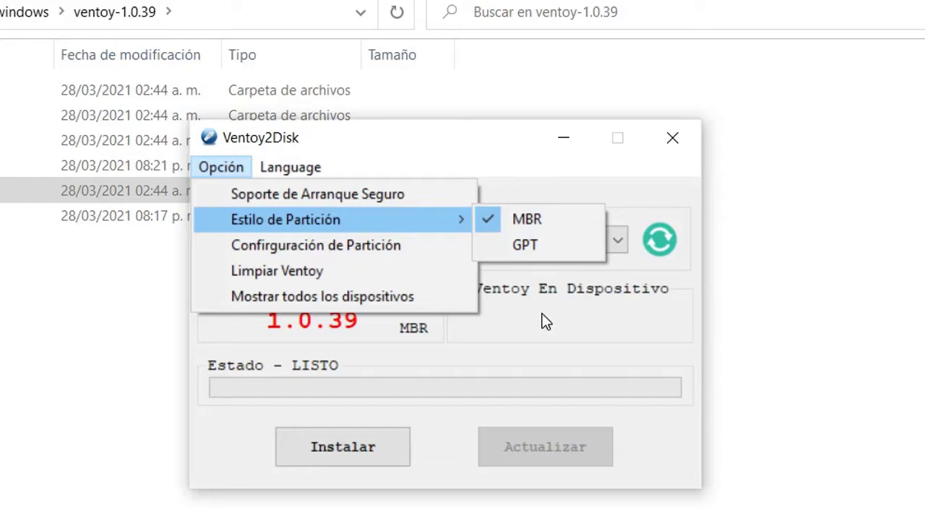
pyautogui.click(499, 376)
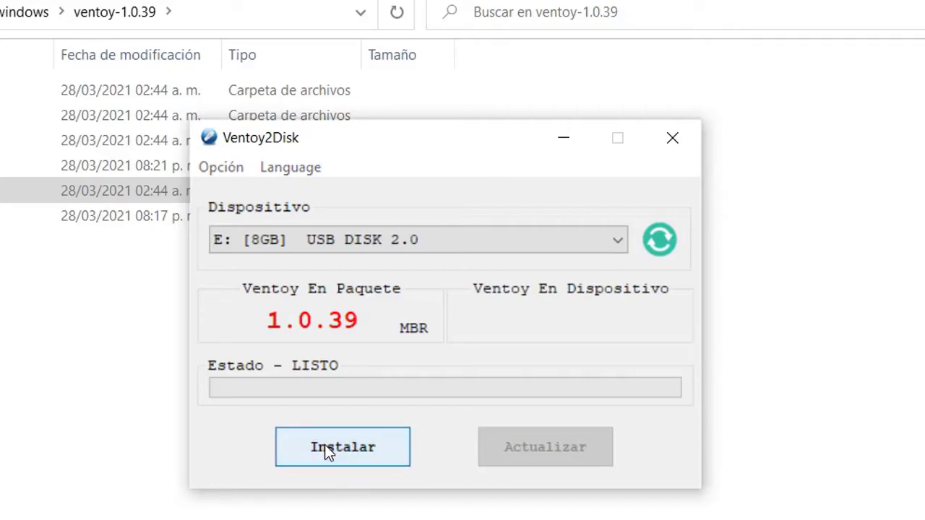
# Install Ventoy on the USB drive, accepting both format confirmations and dismissing the final message
pyautogui.click(354, 448)
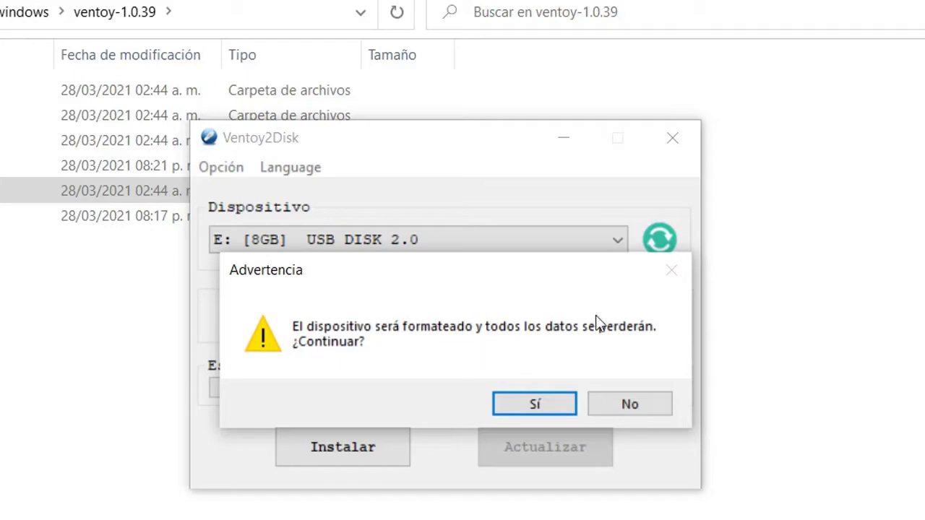
pyautogui.click(522, 408)
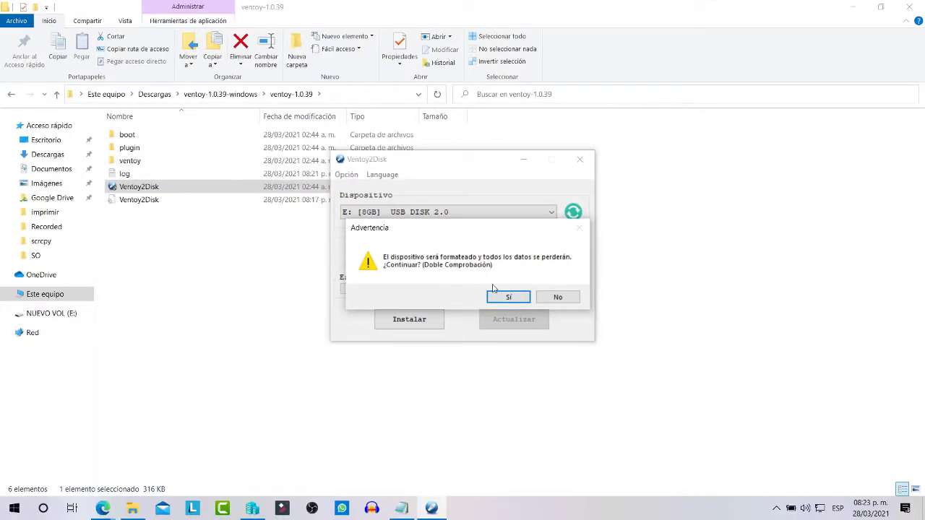
pyautogui.click(524, 396)
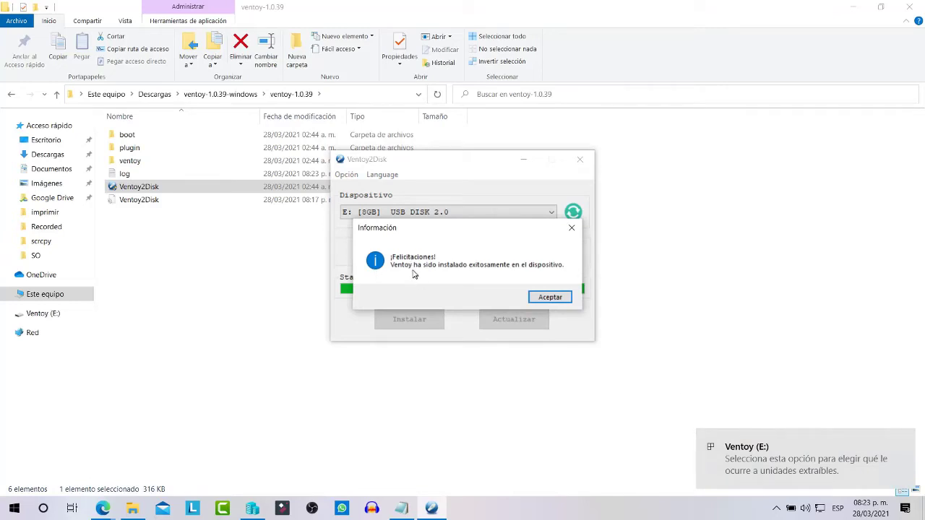
pyautogui.click(550, 298)
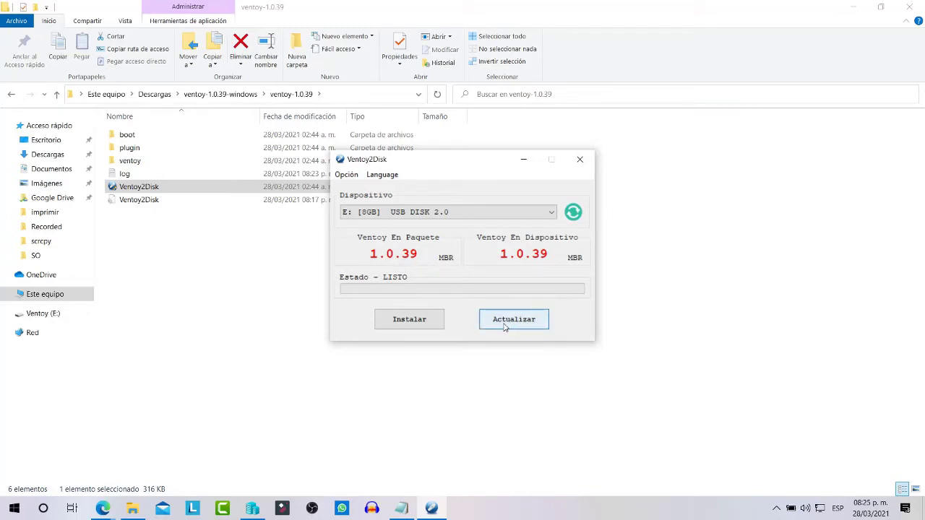
# Open the Ventoy (E:) drive in File Explorer to check its contents
pyautogui.click(46, 295)
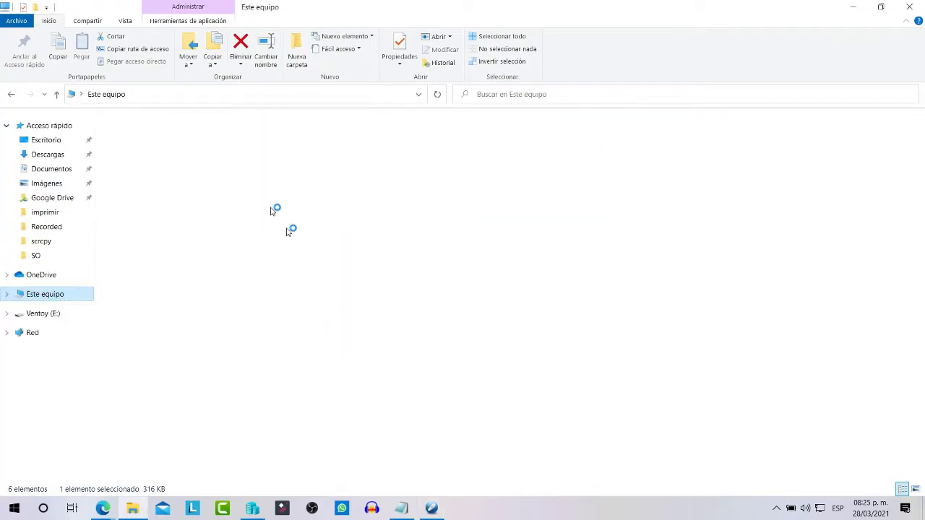
pyautogui.doubleClick(482, 233)
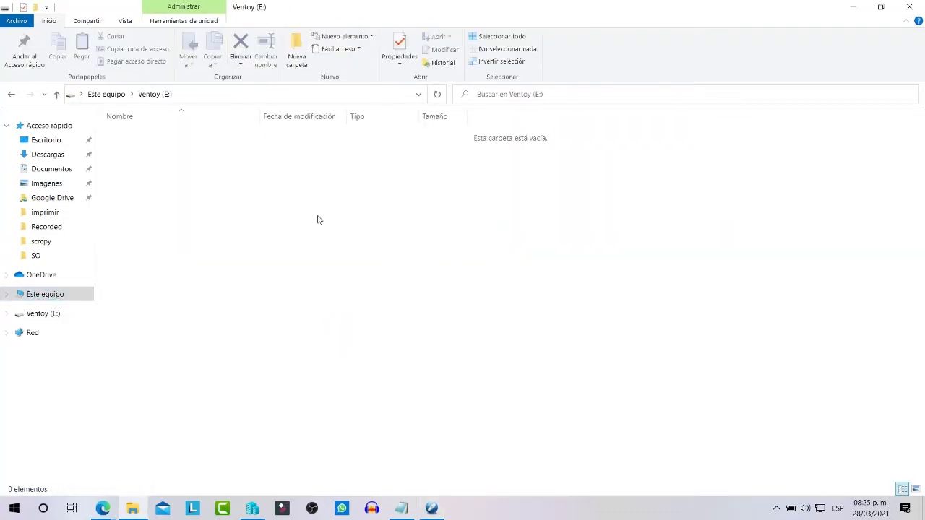
pyautogui.moveTo(140, 167); pyautogui.dragTo(502, 371)
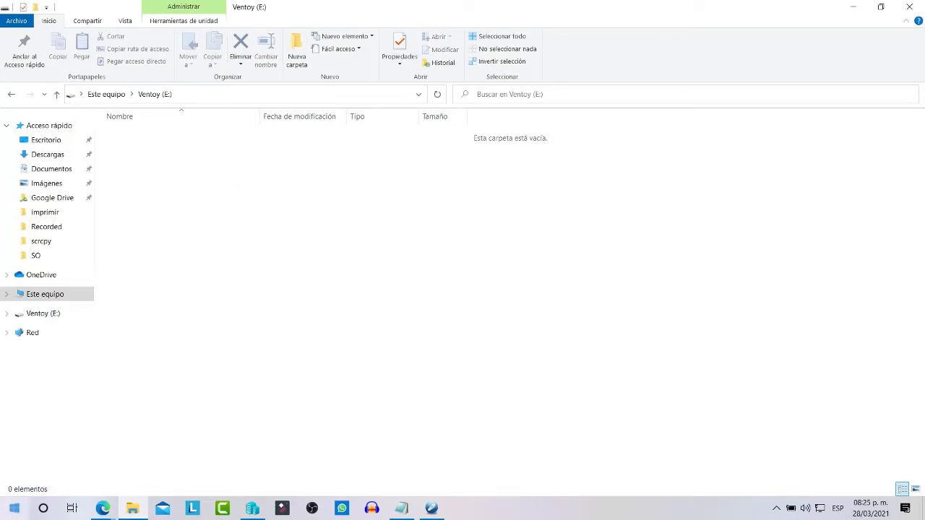
# Inspect the USB drive's partitions in Disk Management
pyautogui.rightClick(14, 508)
pyautogui.click(80, 303)
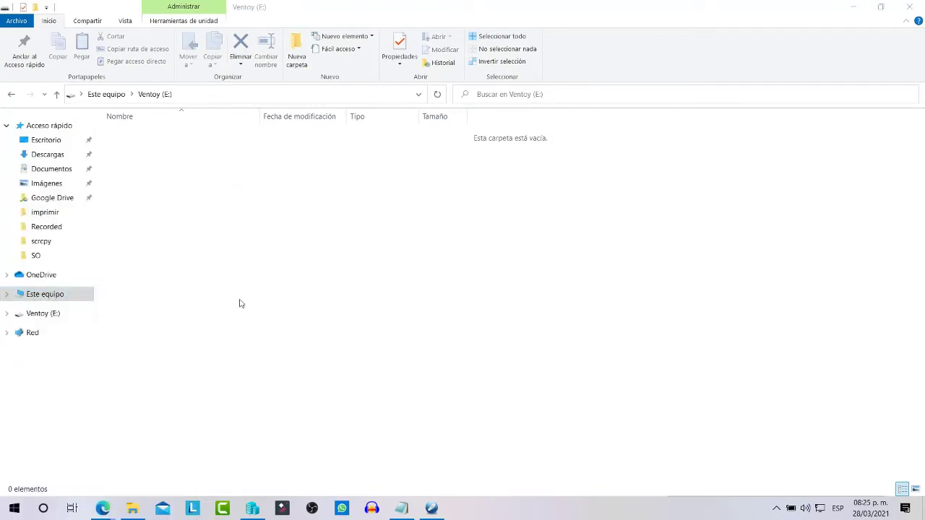
pyautogui.click(491, 69)
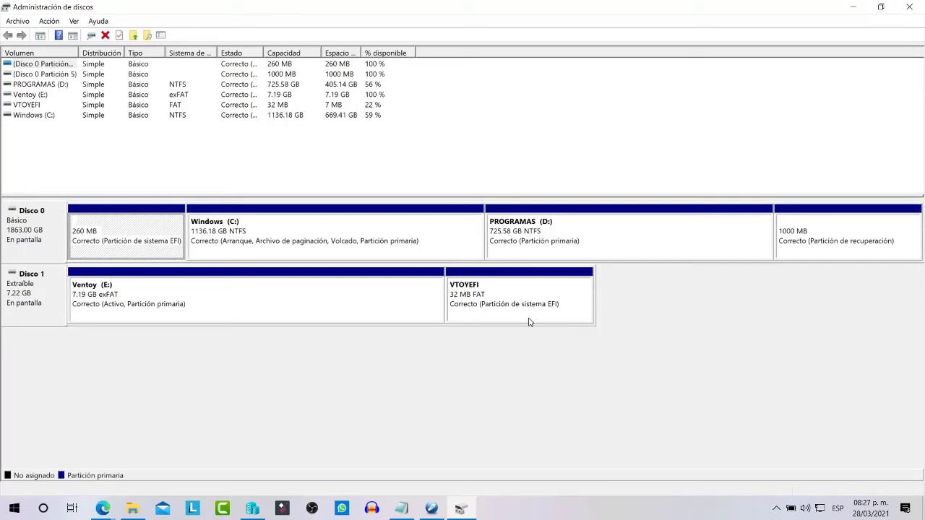
pyautogui.click(896, 7)
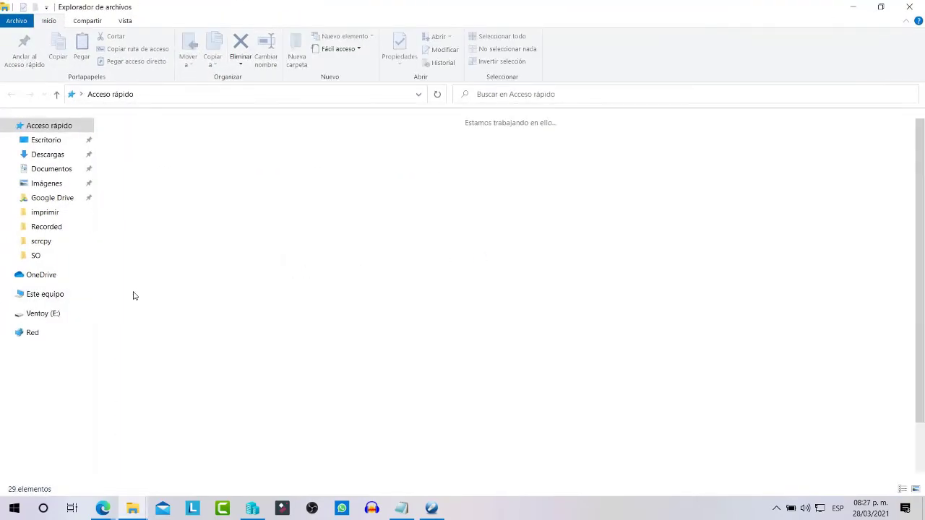
# Copy the Windows 10 21h1 rtm disk image from the SO folder on PROGRAMAS (D:) to the Ventoy (E:) drive
pyautogui.click(46, 296)
pyautogui.doubleClick(465, 216)
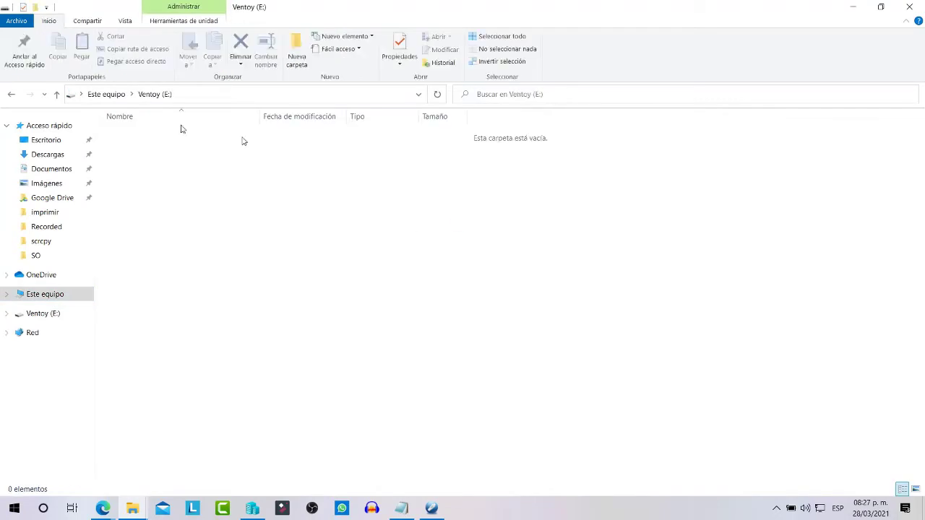
pyautogui.click(11, 94)
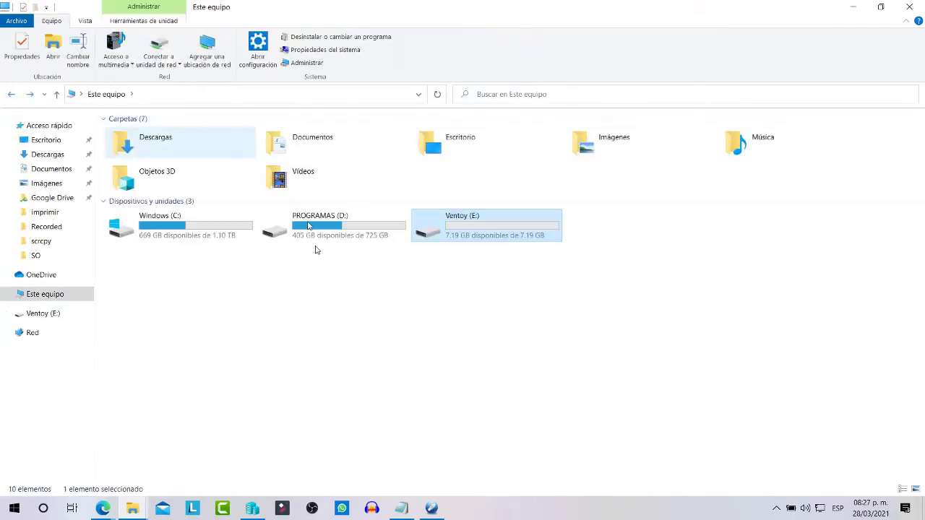
pyautogui.doubleClick(322, 231)
pyautogui.doubleClick(170, 245)
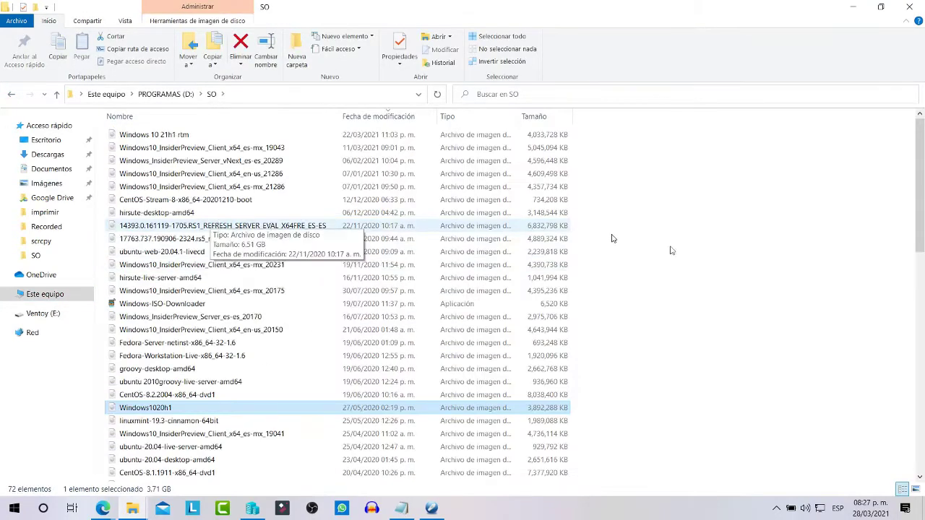
pyautogui.click(175, 136)
pyautogui.moveTo(132, 508)
pyautogui.click(104, 451)
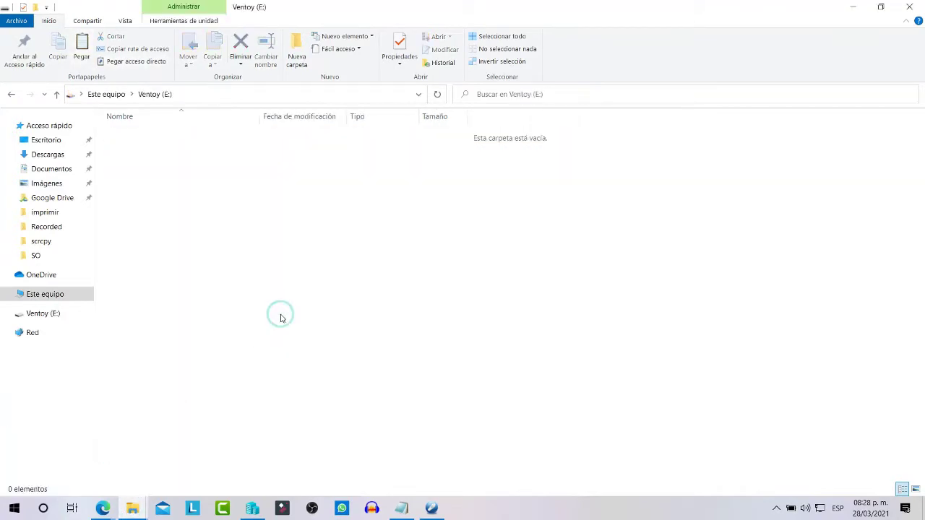
pyautogui.hotkey('ctrl', 'v')
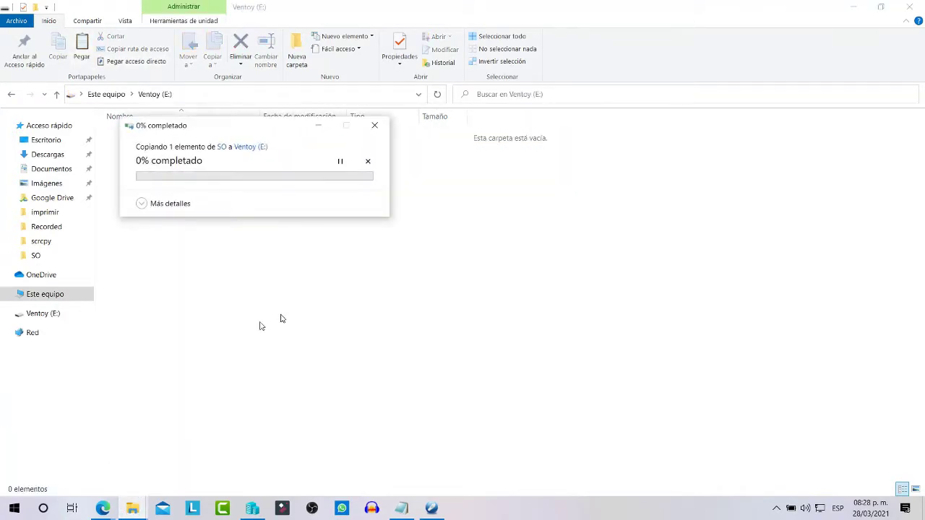
# Copy the ubuntu-20.04-live-server-amd64, ubuntu 2010groovy-live-server-amd64 and Fedora-Server-netinst-x86_64-32-1.6 images from the SO folder to Ventoy (E:)
pyautogui.moveTo(137, 506)
pyautogui.click(191, 452)
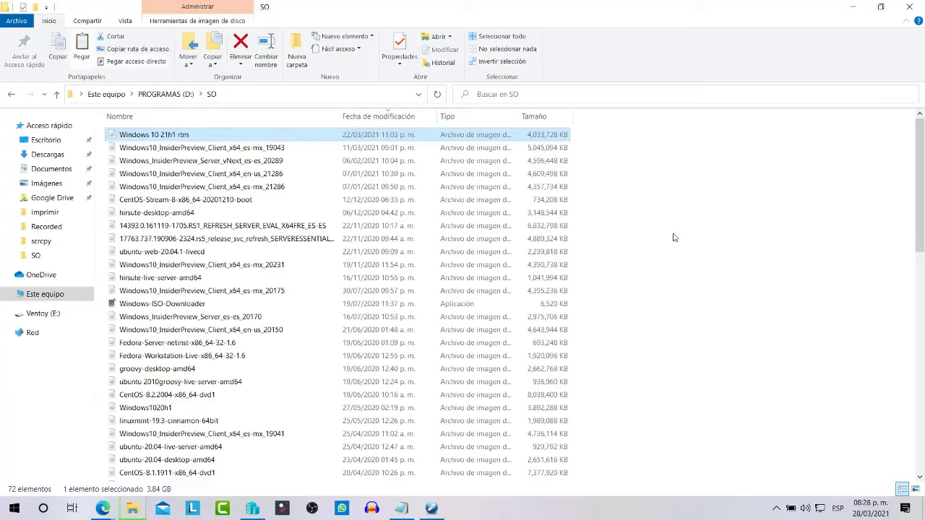
pyautogui.scroll(-1, 670, 238)
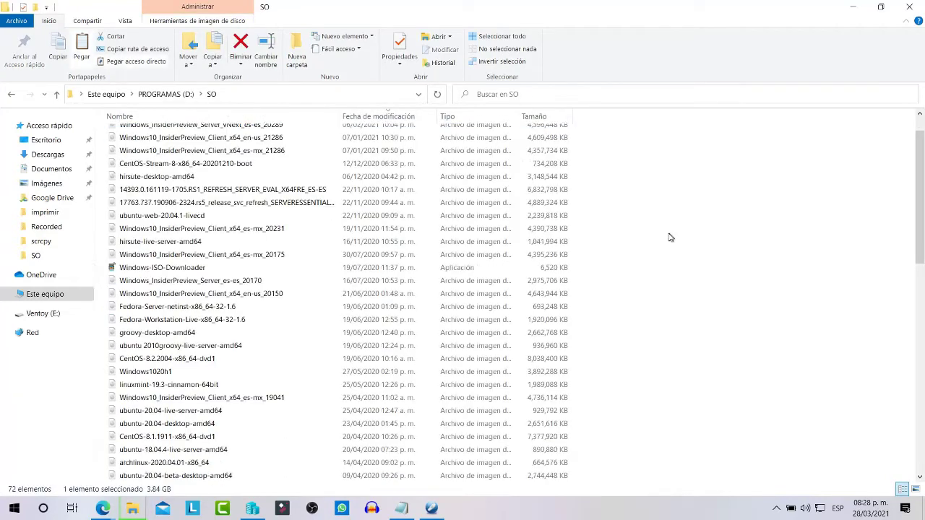
pyautogui.click(195, 411)
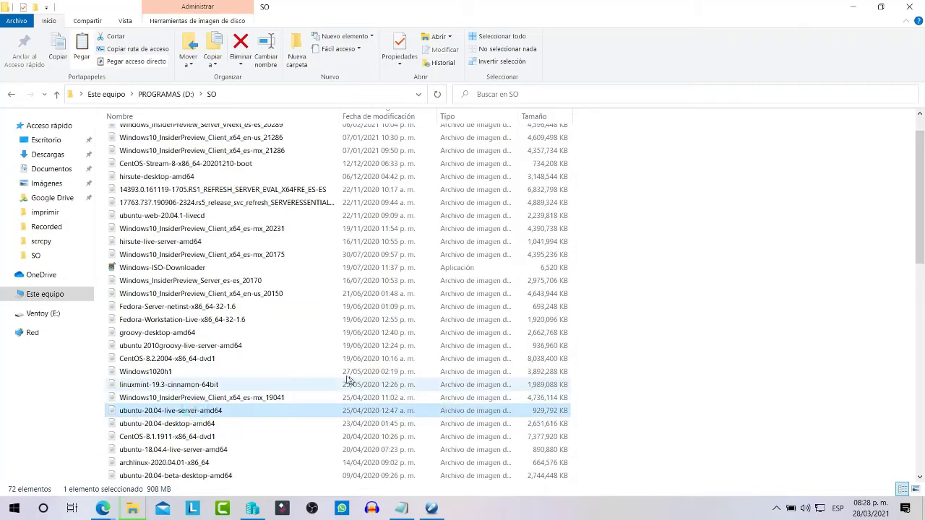
pyautogui.keyDown('ctrl'); pyautogui.click(173, 347); pyautogui.keyUp('ctrl')
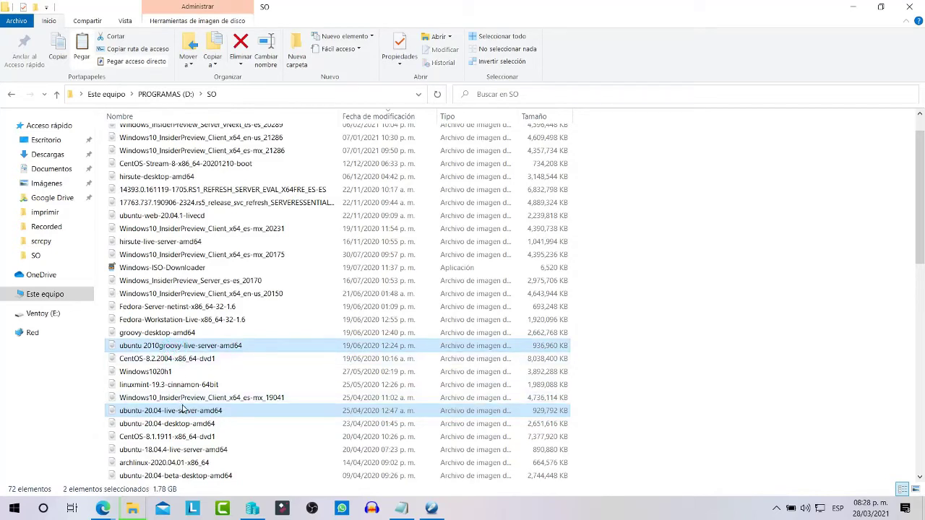
pyautogui.keyDown('ctrl'); pyautogui.click(196, 308); pyautogui.keyUp('ctrl')
pyautogui.click(298, 347)
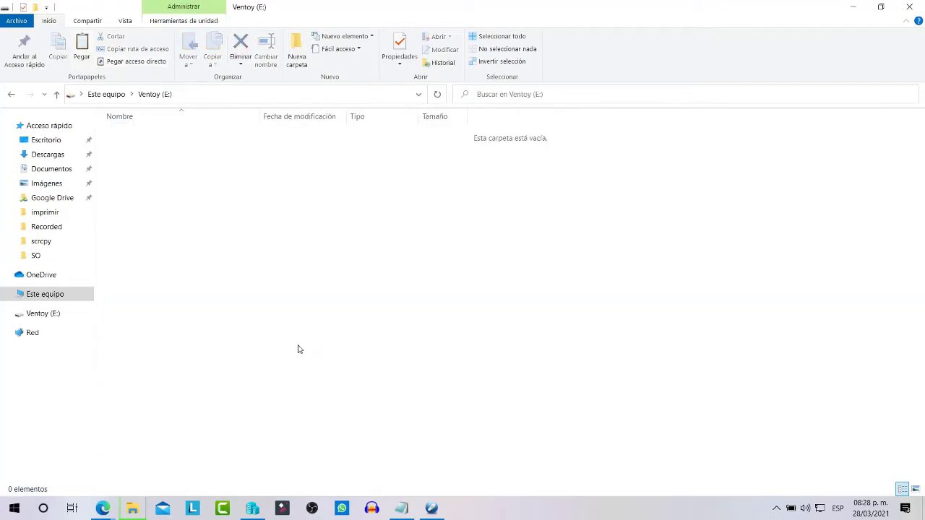
pyautogui.hotkey('ctrl', 'v')
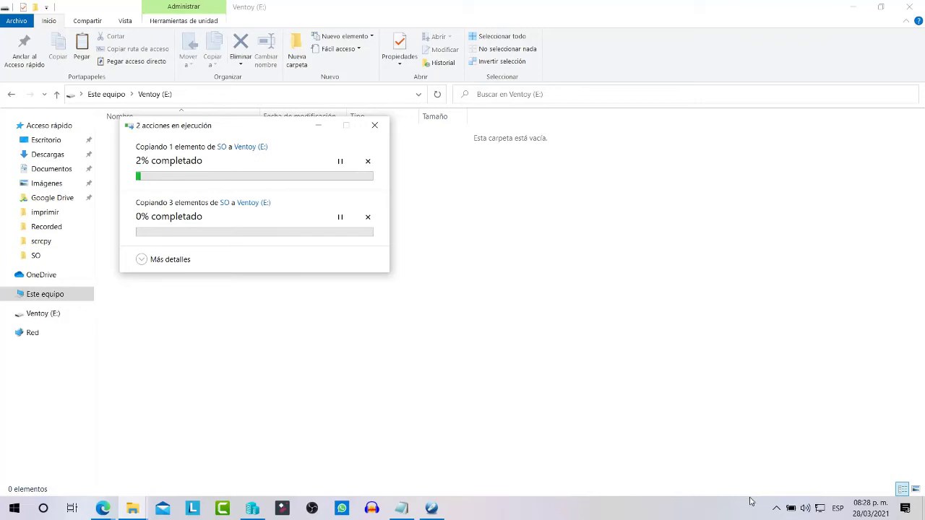
pyautogui.click(784, 513)
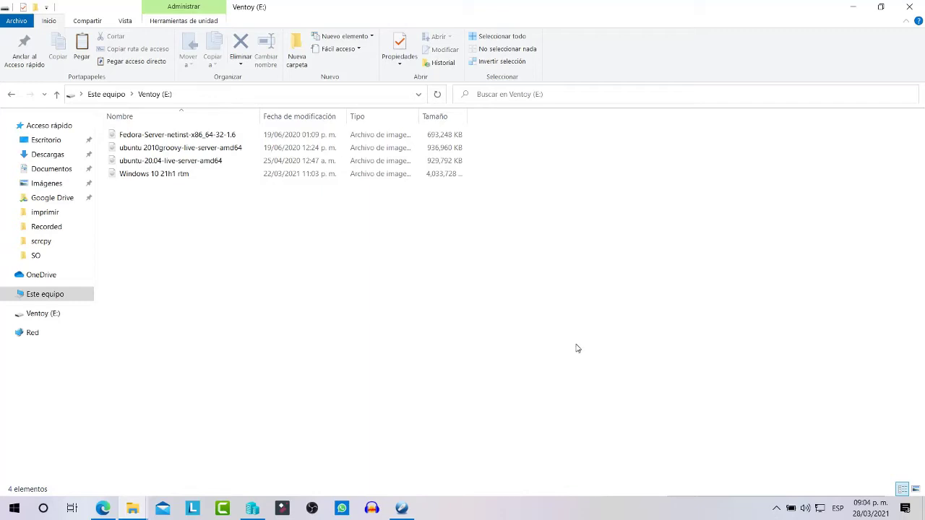
pyautogui.click(776, 509)
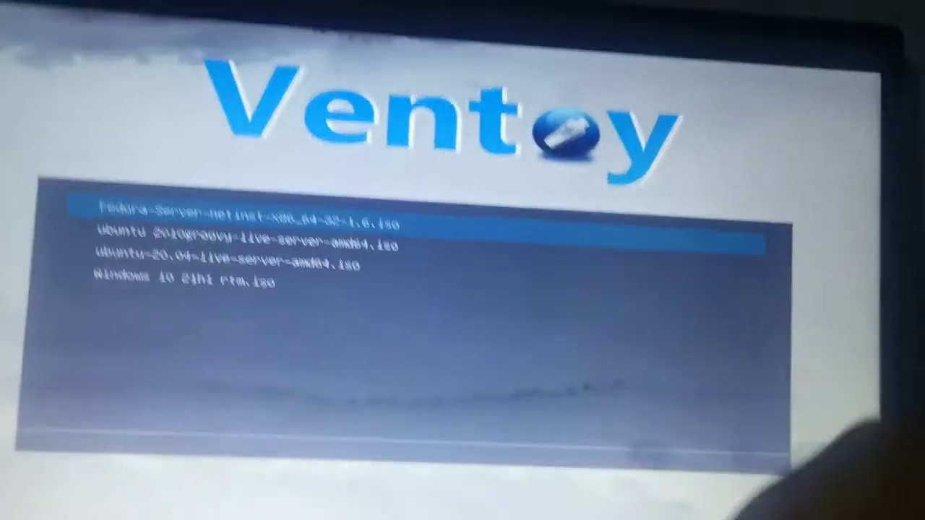
# Browse the Ventoy boot menu down to ubuntu-20.04-live-server-amd64.iso and return to the first image
pyautogui.press('Down')
pyautogui.press('Down')
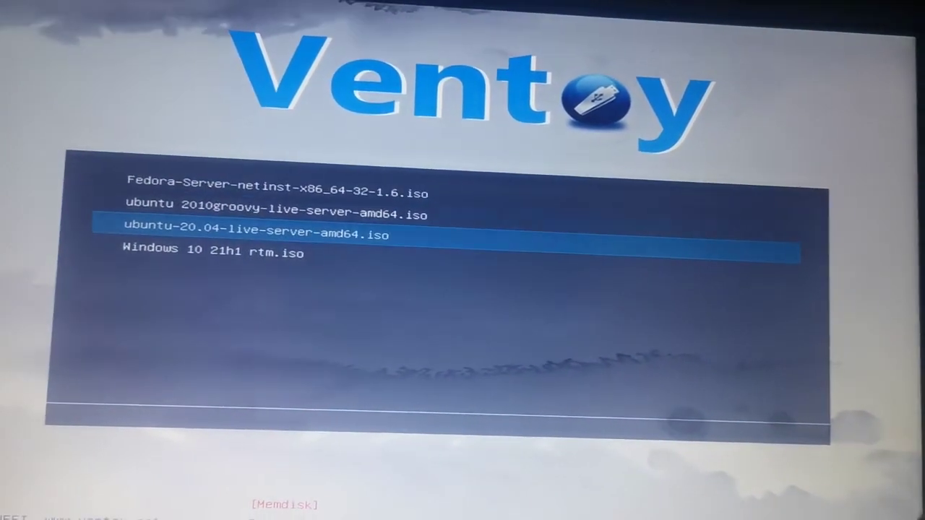
pyautogui.press('Up')
pyautogui.press('Up')
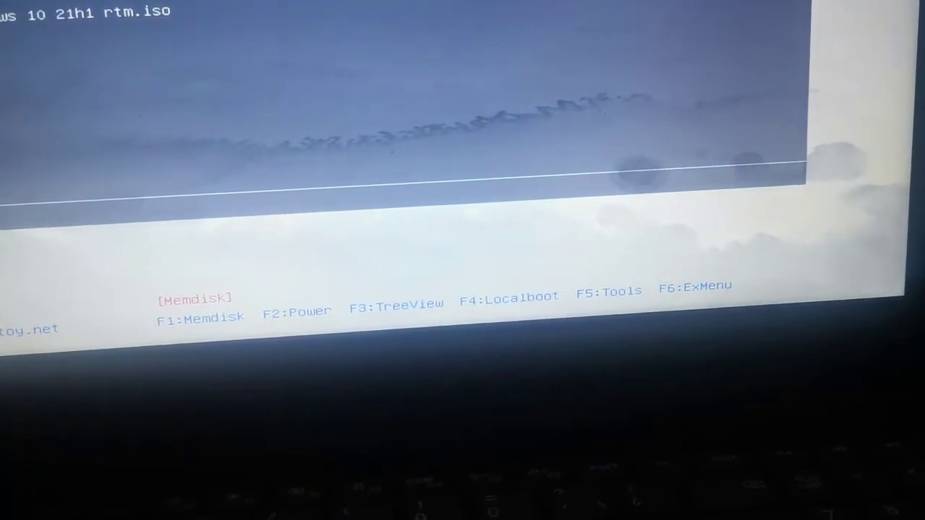
# Reboot the computer from Ventoy's power options
pyautogui.press('F2')
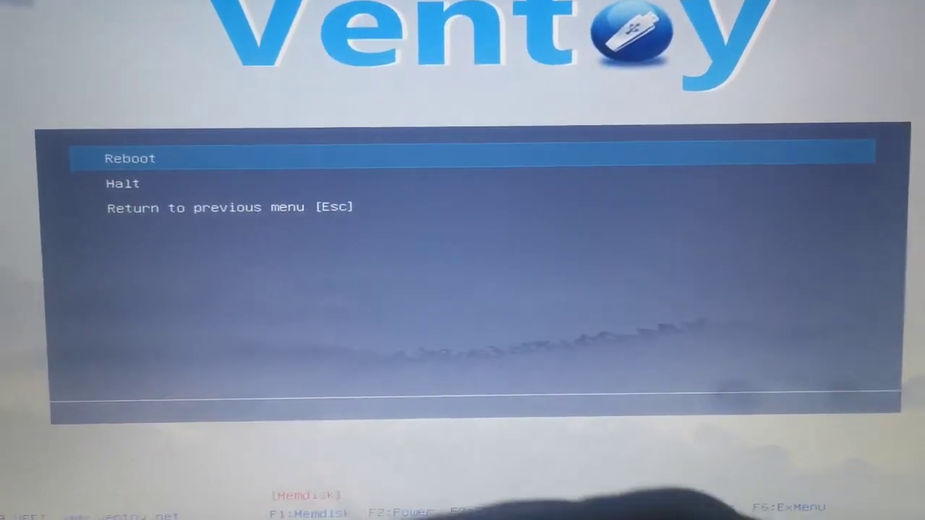
pyautogui.press('Return')
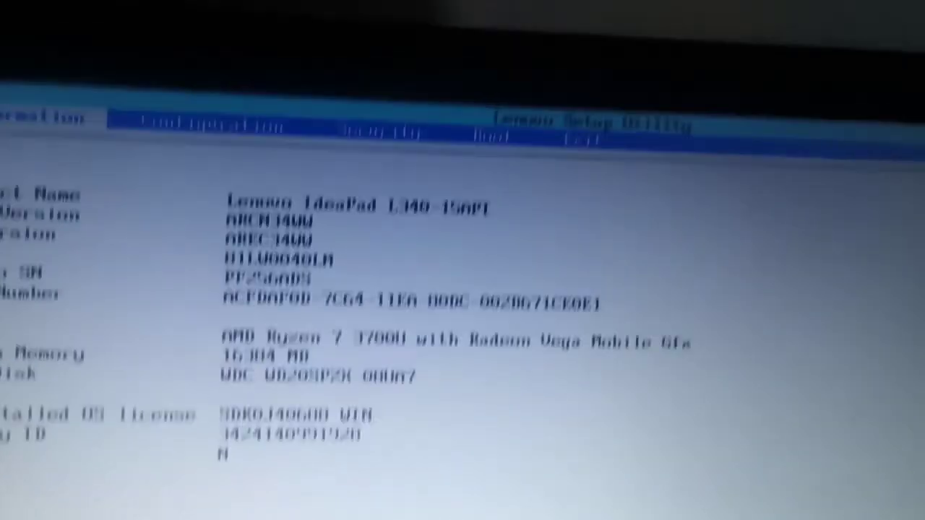
# Check the BIOS boot settings, including boot mode, boot priority, USB boot and the USB HDD entry in the boot priority order
pyautogui.press('Right')
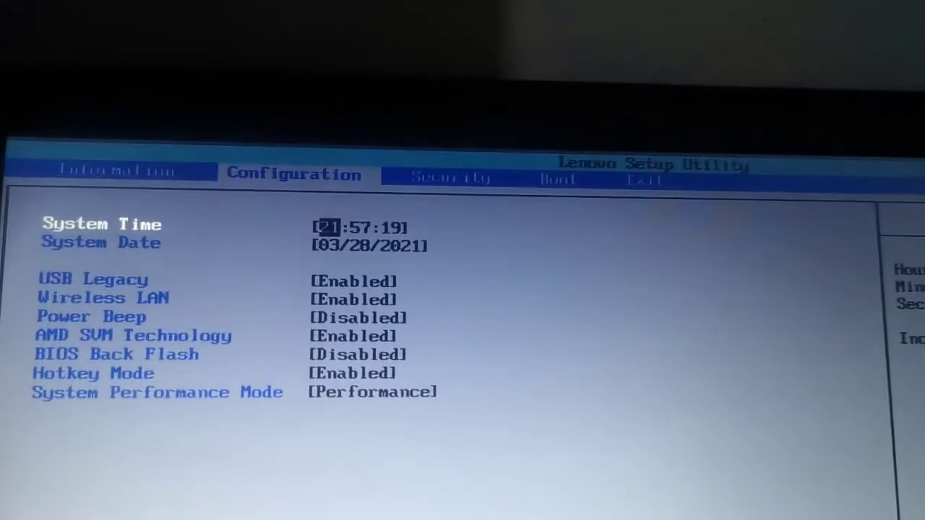
pyautogui.press('Right')
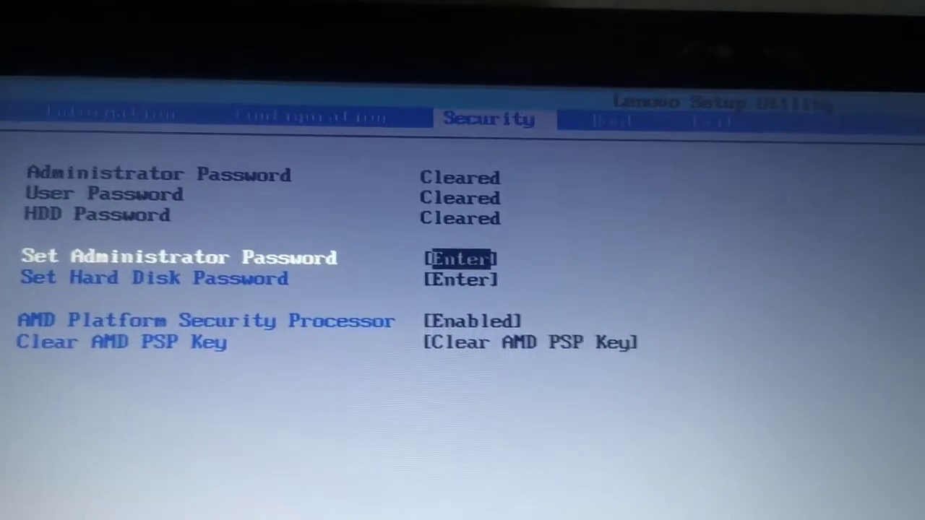
pyautogui.press('Right')
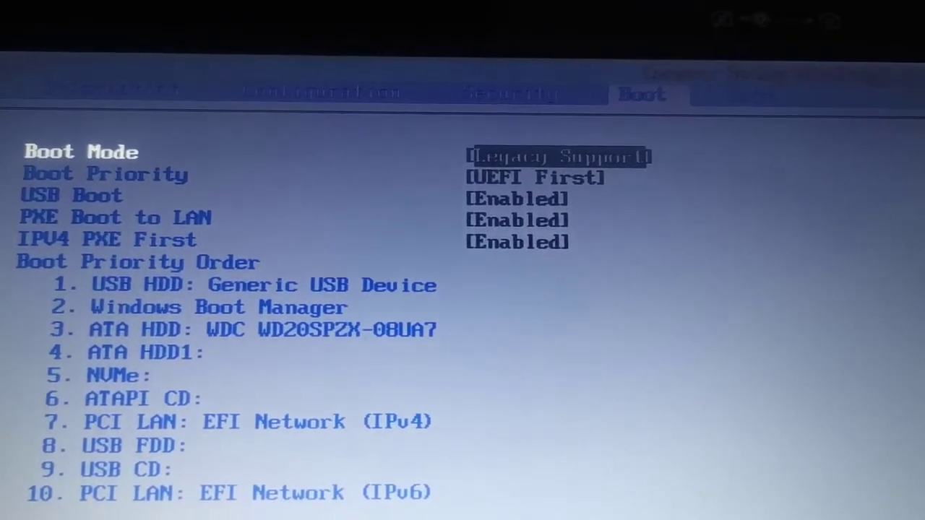
pyautogui.press('Down')
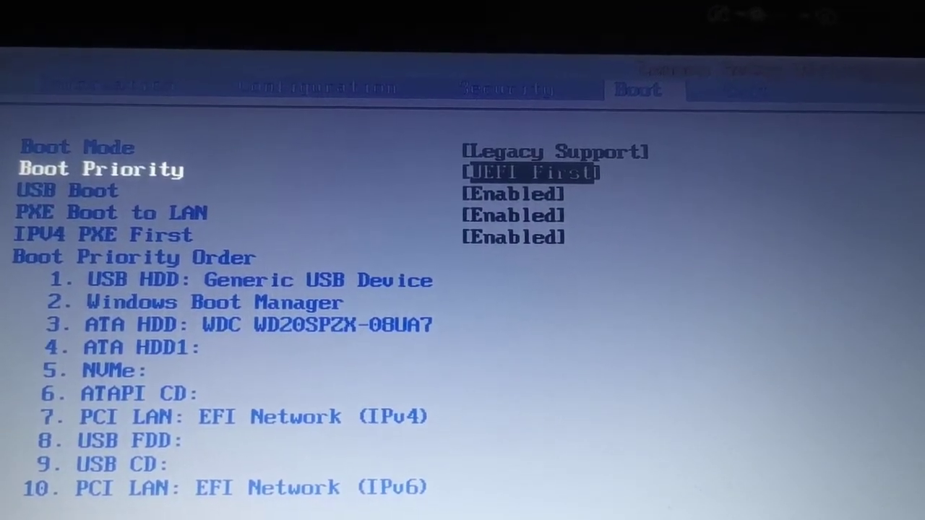
pyautogui.press('Down')
pyautogui.press('Down')
pyautogui.press('Down')
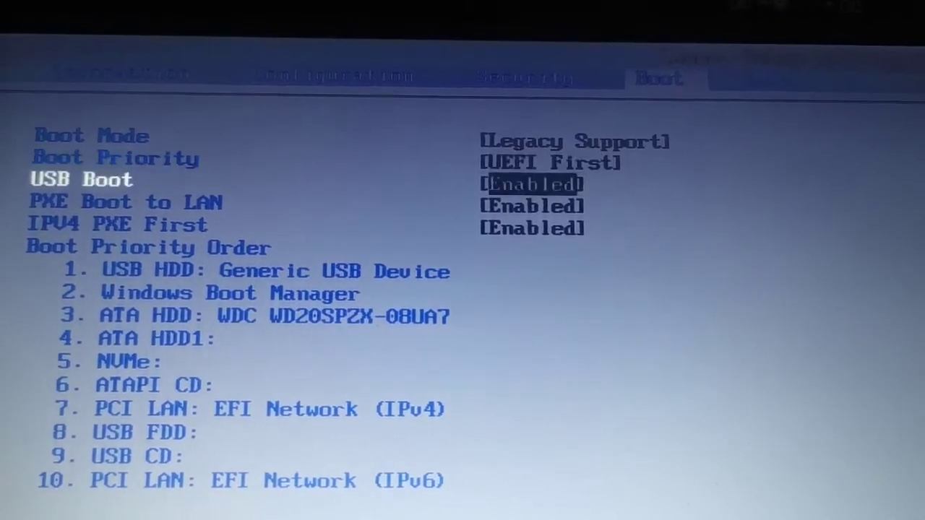
pyautogui.press('Down')
pyautogui.press('Down')
pyautogui.press('Up')
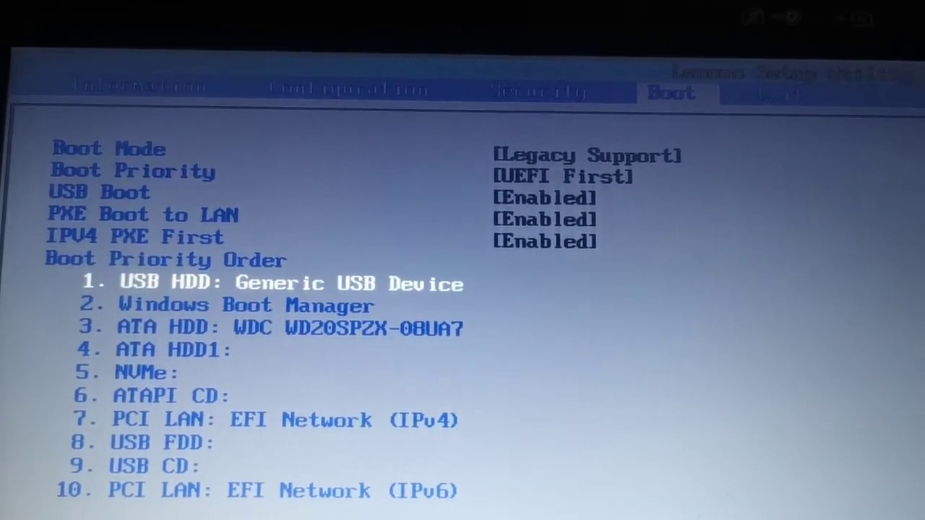